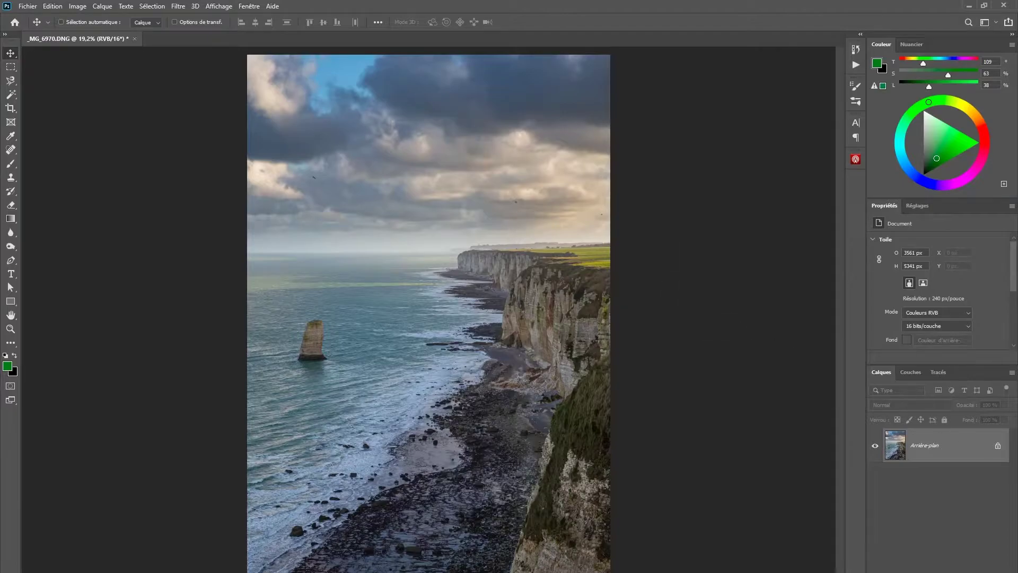
Unlock the background layer and make a smart object copy of it above the original
{"action": "left_click", "coordinate": [997, 445]}
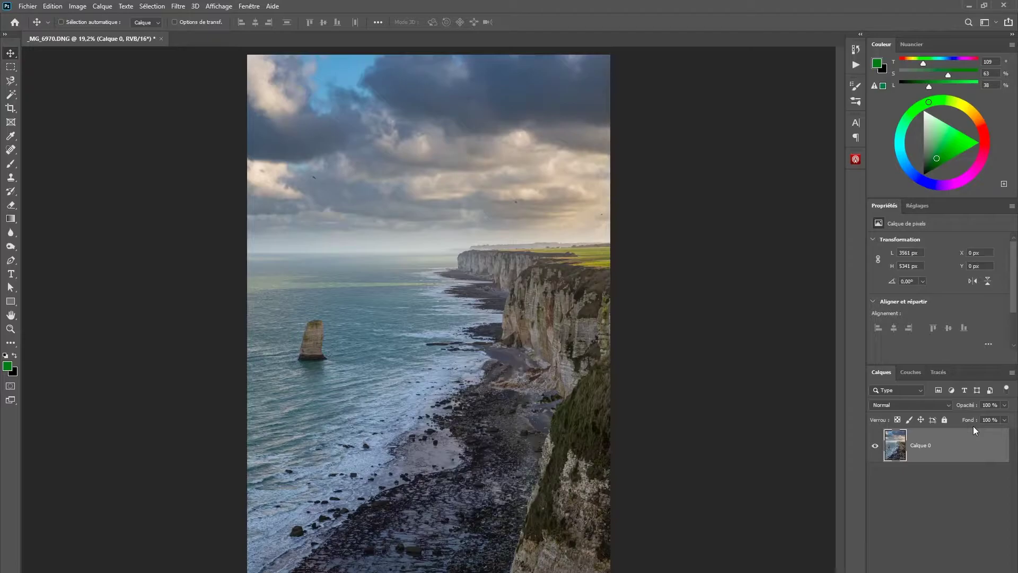
{"action": "key", "text": "ctrl+j"}
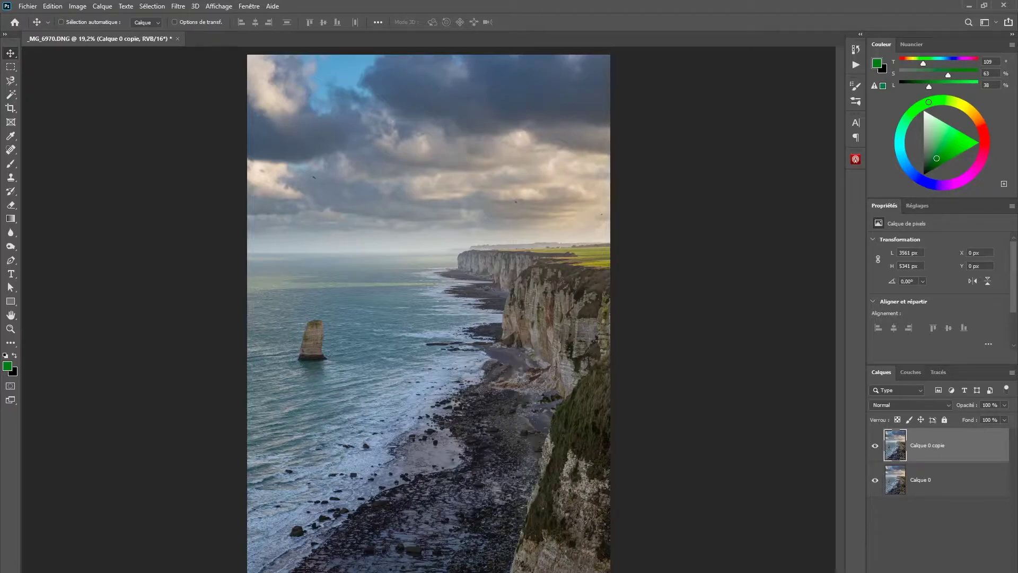
{"action": "right_click", "coordinate": [970, 448]}
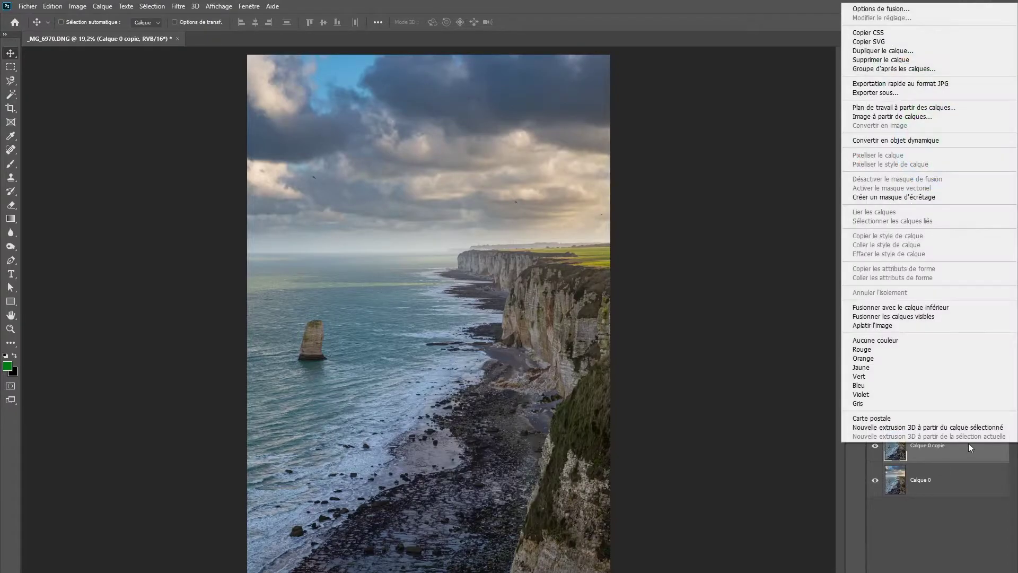
{"action": "left_click", "coordinate": [895, 140]}
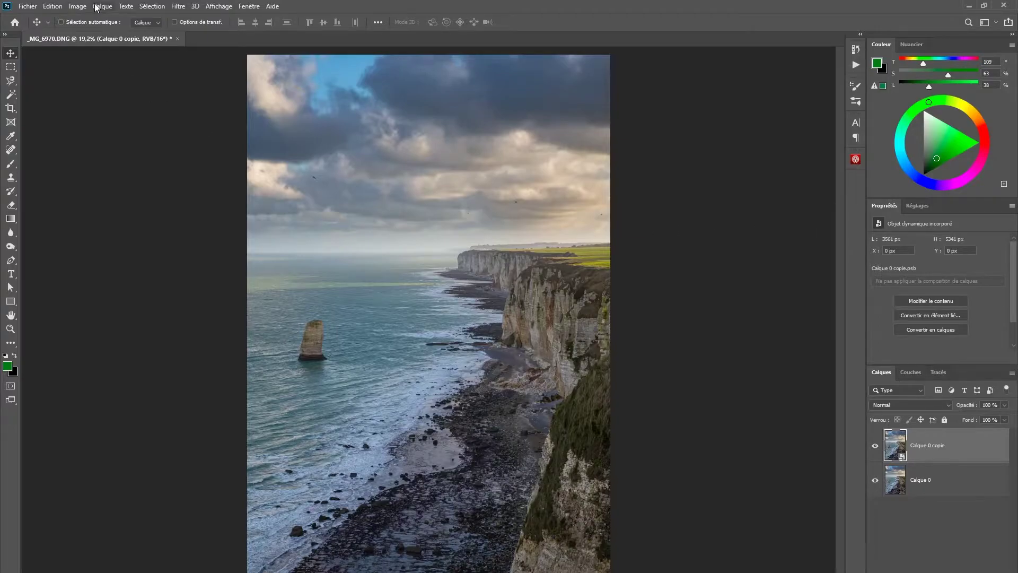
Apply a Gaussian Blur smart filter with a radius of 15.6 pixels to the layer copy
{"action": "left_click", "coordinate": [178, 7]}
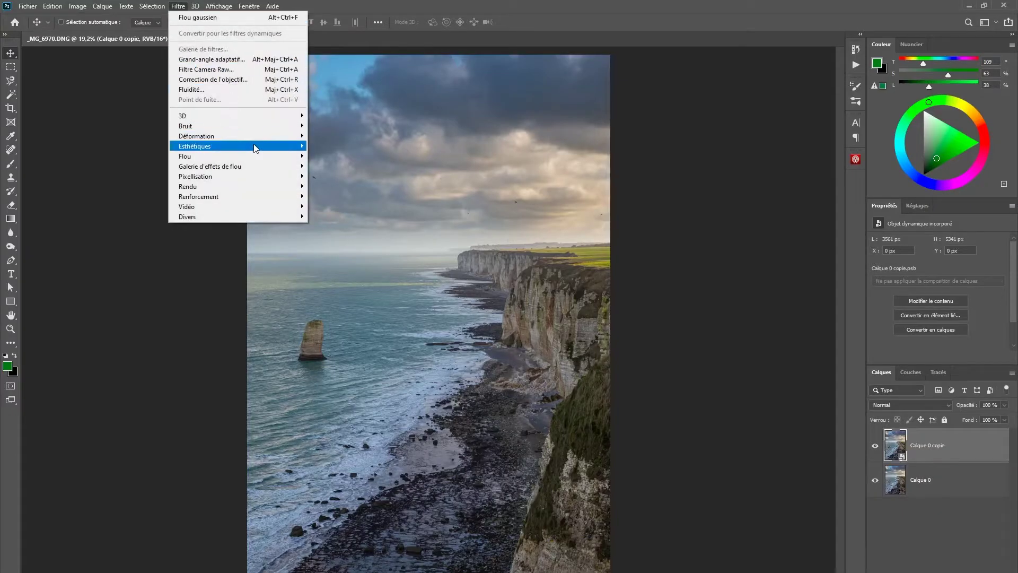
{"action": "mouse_move", "coordinate": [260, 156]}
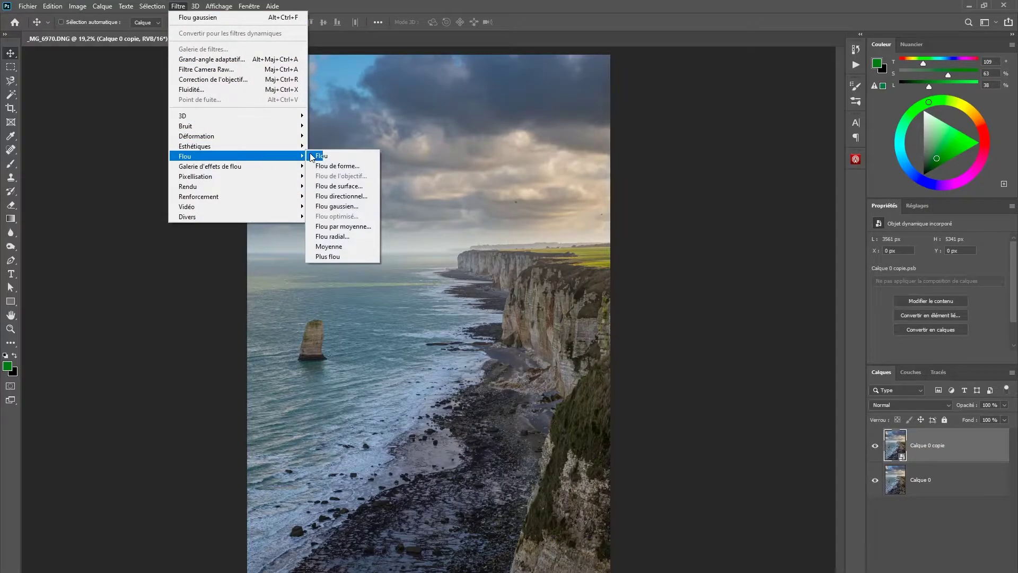
{"action": "left_click", "coordinate": [337, 205]}
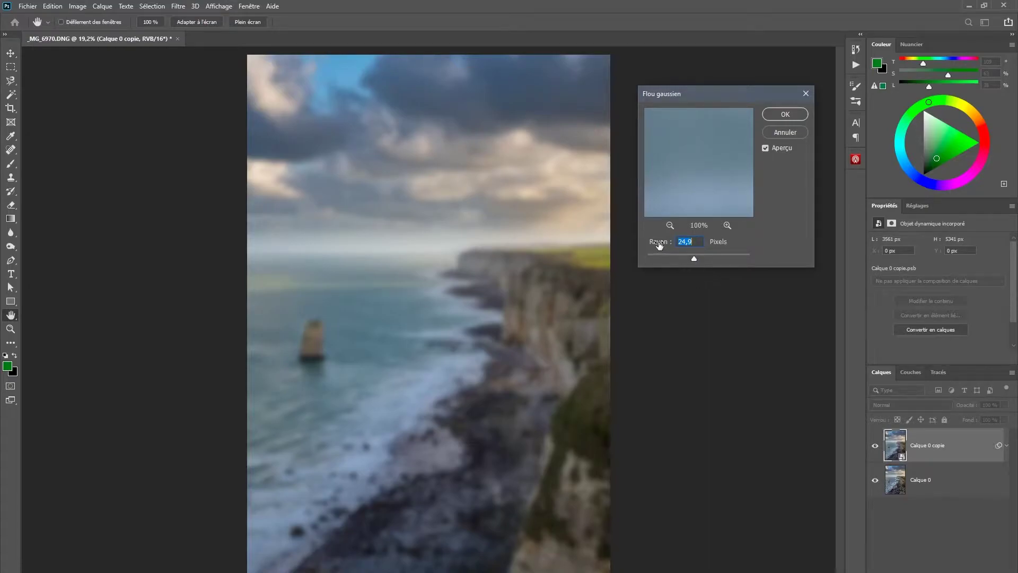
{"action": "left_click", "coordinate": [657, 243]}
{"action": "left_click_drag", "start_coordinate": [657, 243], "coordinate": [684, 255]}
{"action": "left_click", "coordinate": [696, 259]}
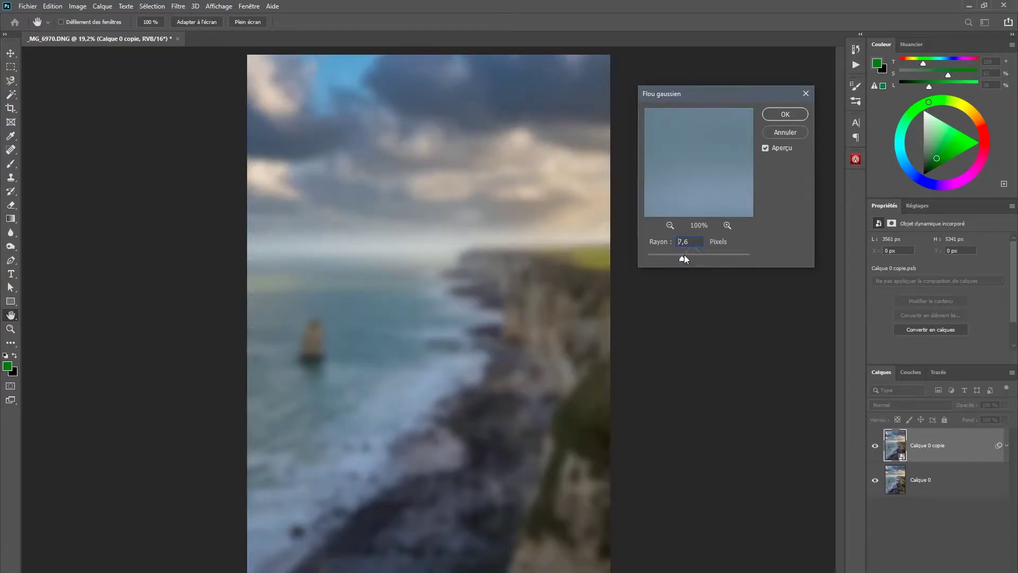
{"action": "left_click", "coordinate": [690, 255]}
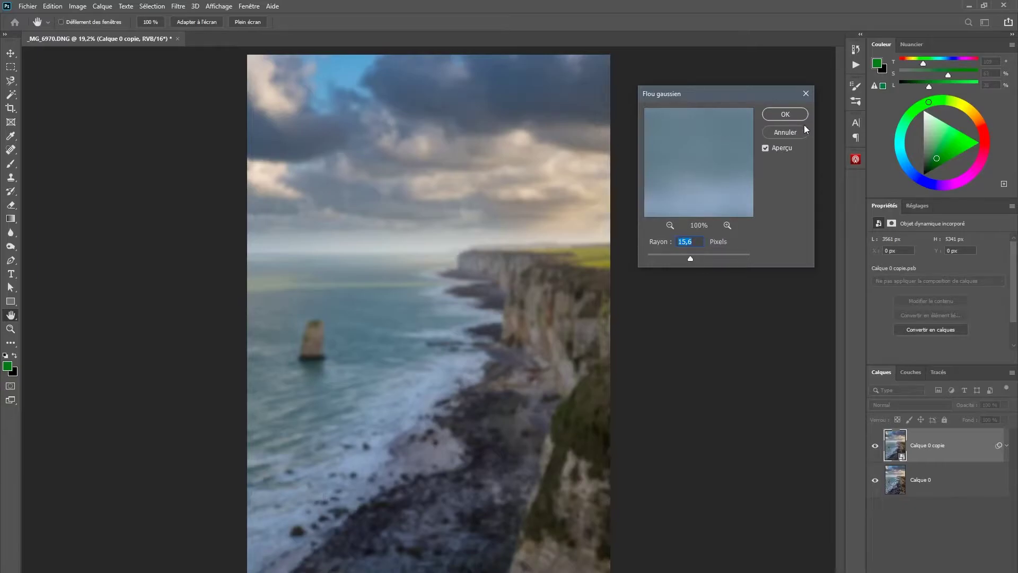
{"action": "left_click", "coordinate": [785, 115]}
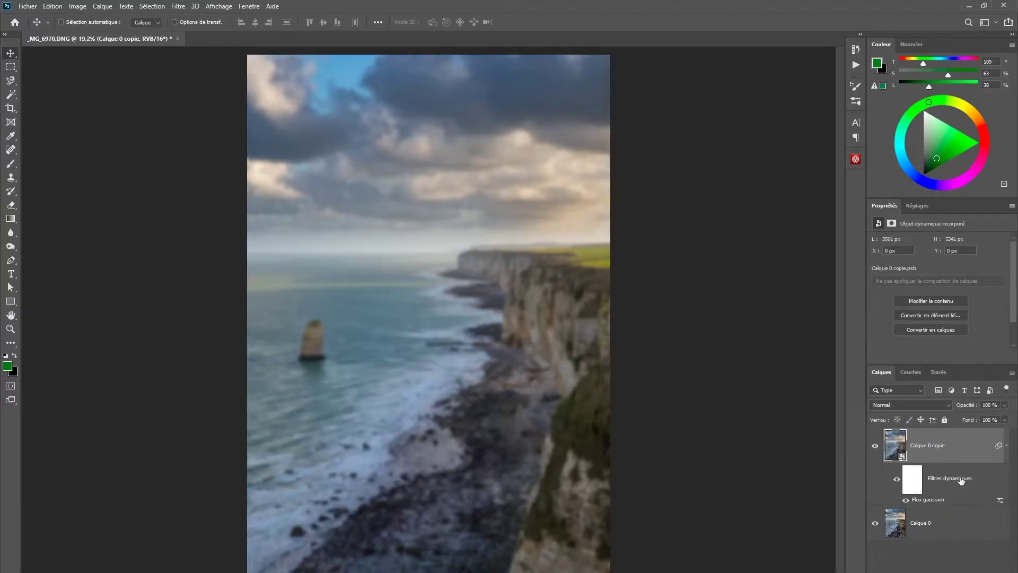
Reopen the Gaussian Blur smart filter's settings to review them and leave without changing anything
{"action": "double_click", "coordinate": [928, 501]}
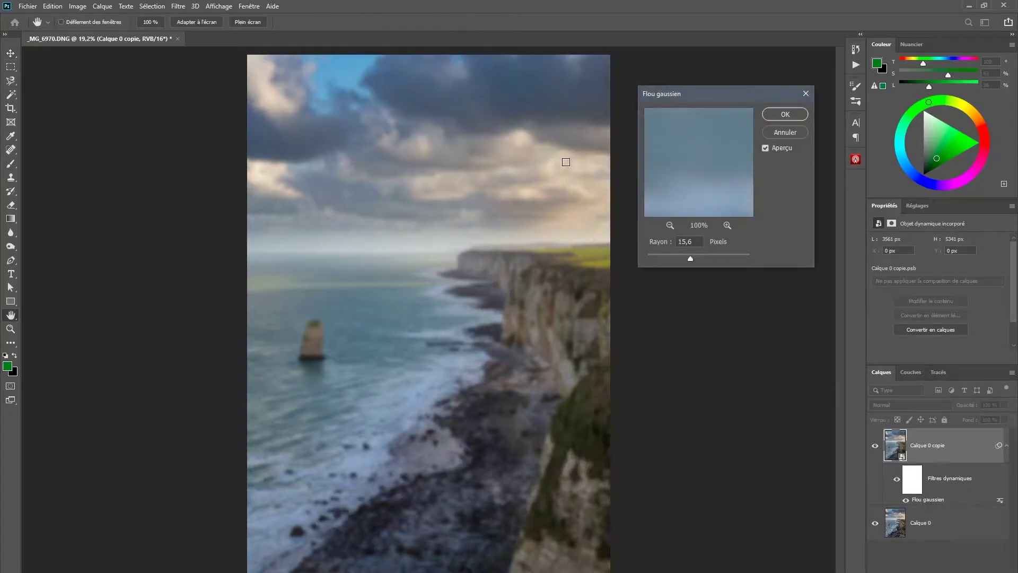
{"action": "left_click", "coordinate": [775, 132]}
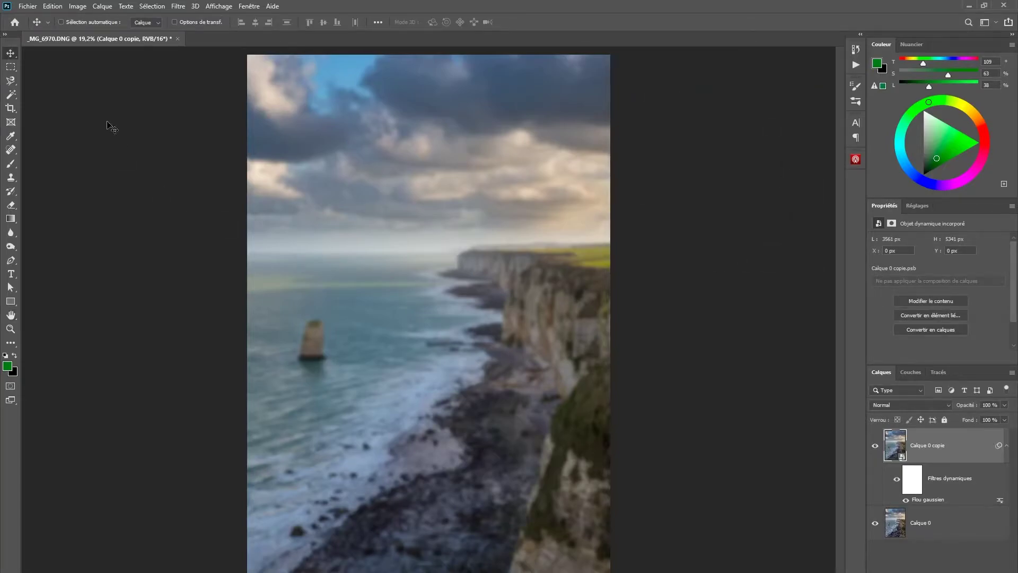
Add a Levels adjustment to the blurred smart object with input black at 28 and input white at 187
{"action": "left_click", "coordinate": [75, 8]}
{"action": "mouse_move", "coordinate": [90, 34]}
{"action": "left_click", "coordinate": [218, 46]}
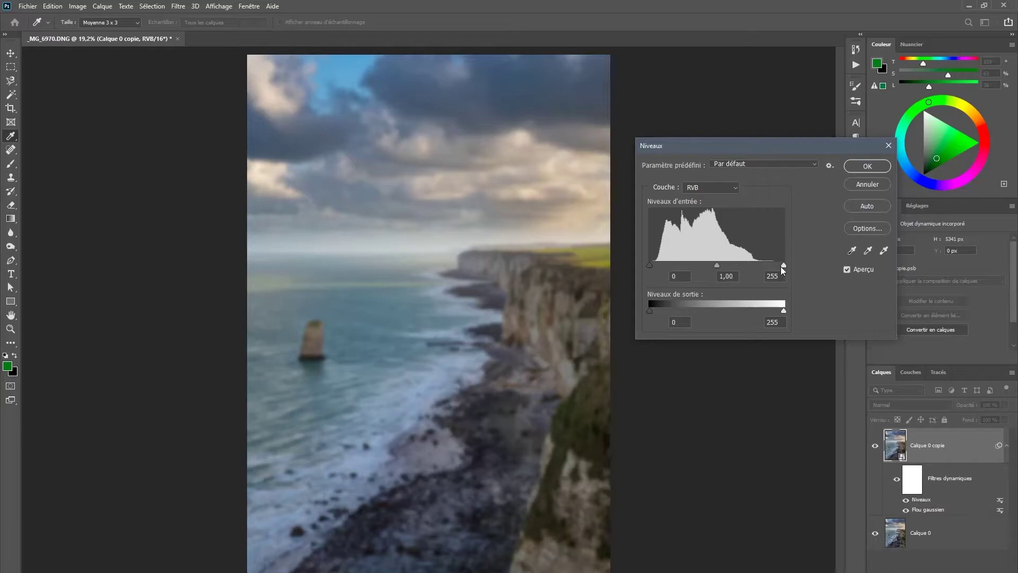
{"action": "left_click_drag", "start_coordinate": [782, 265], "coordinate": [748, 265]}
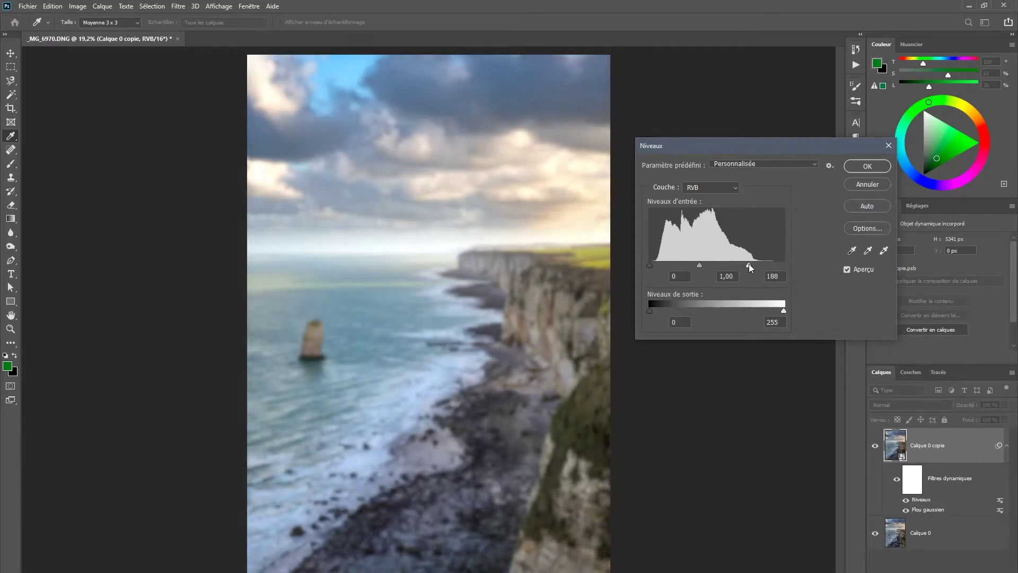
{"action": "left_click", "coordinate": [749, 263]}
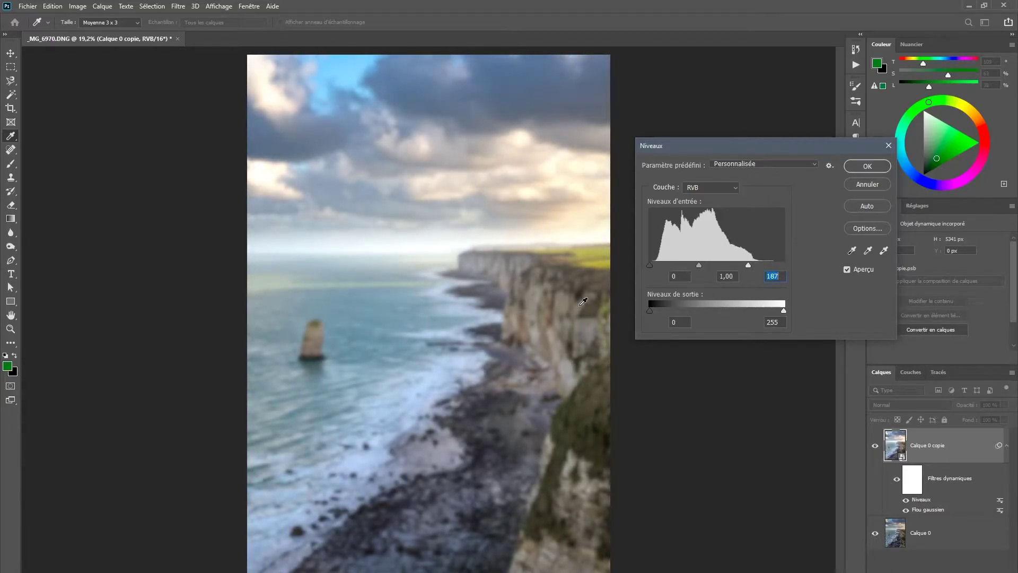
{"action": "left_click_drag", "start_coordinate": [647, 264], "coordinate": [664, 263]}
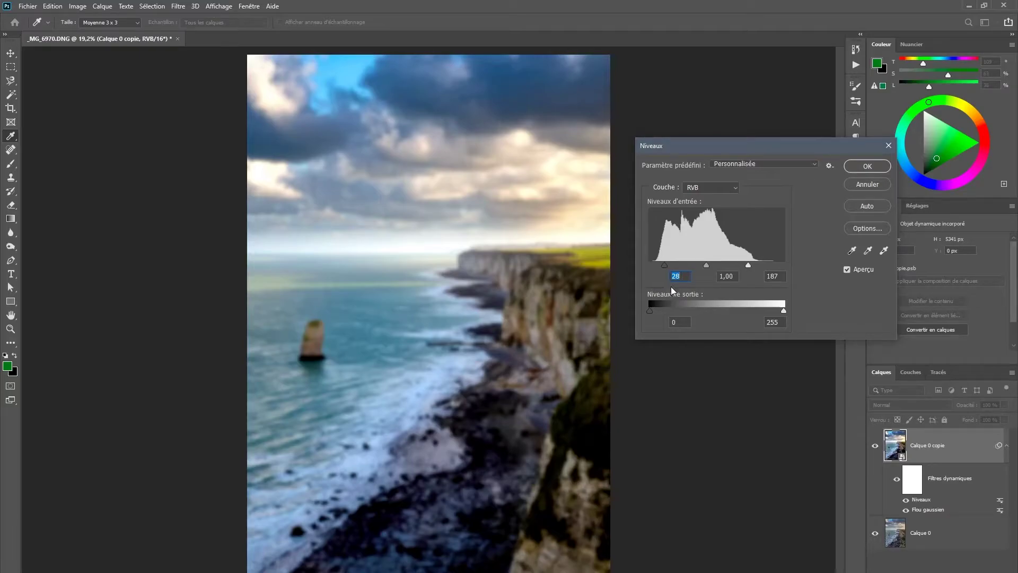
{"action": "left_click", "coordinate": [867, 166]}
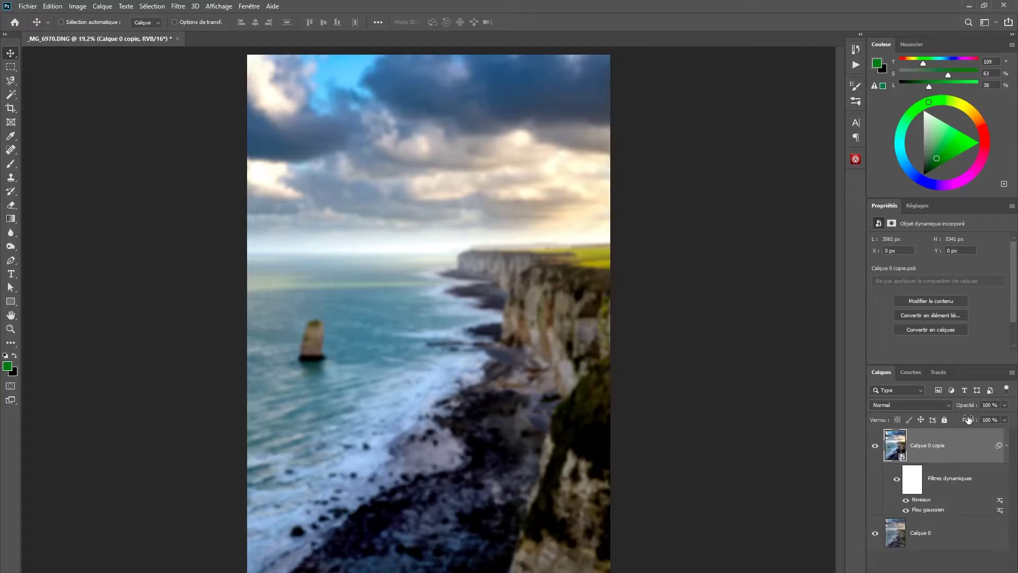
Lower the blurred copy's opacity to 18%, hiding and showing the layer to compare the effect
{"action": "left_click_drag", "start_coordinate": [965, 408], "coordinate": [824, 449]}
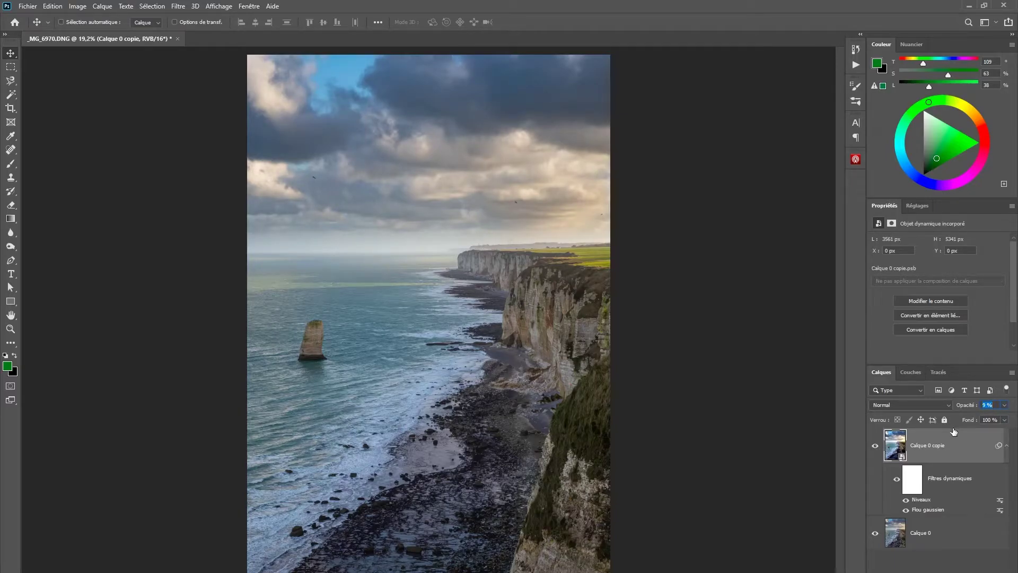
{"action": "key", "text": "Up"}
{"action": "key", "text": "Return"}
{"action": "left_click", "coordinate": [875, 449]}
{"action": "left_click", "coordinate": [875, 450]}
{"action": "left_click", "coordinate": [875, 452]}
{"action": "left_click", "coordinate": [874, 452]}
{"action": "left_click", "coordinate": [995, 404]}
{"action": "key", "text": "Up"}
{"action": "key", "text": "Up"}
{"action": "key", "text": "Return"}
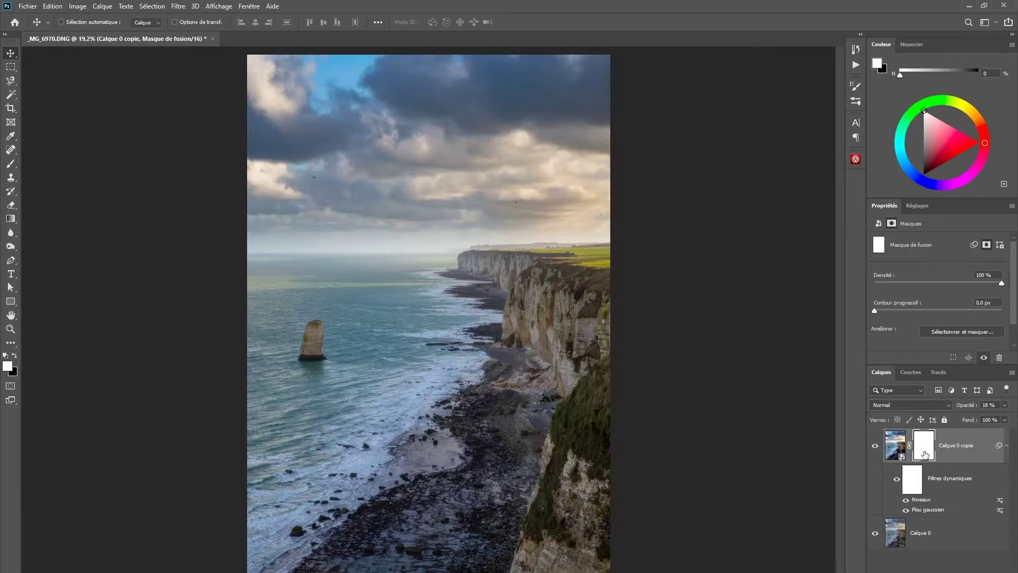
Fill the copy's layer mask with black at 100% opacity and paint white over the sky and sea
{"action": "key", "text": "shift+F5"}
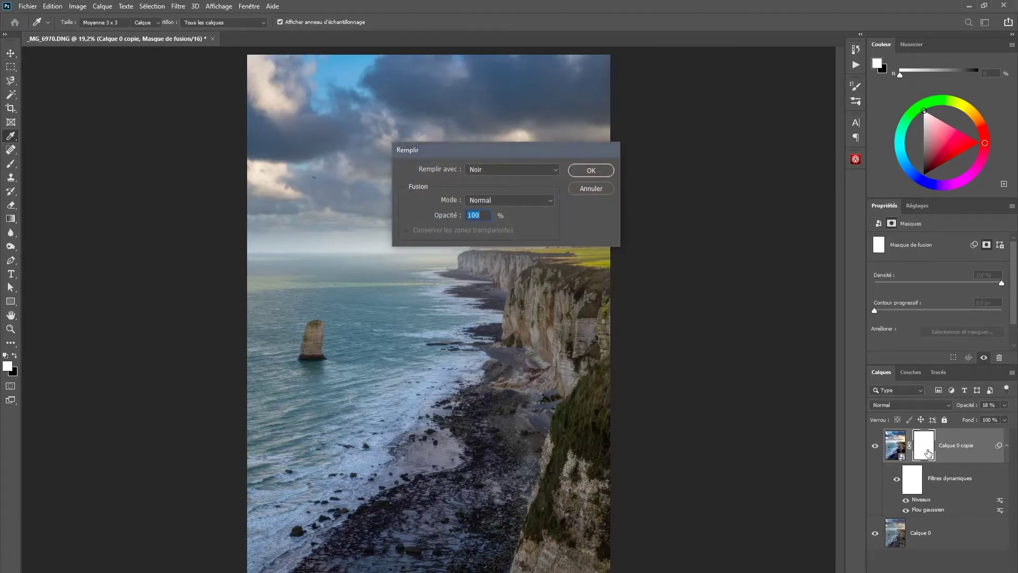
{"action": "key", "text": "Return"}
{"action": "key", "text": "v"}
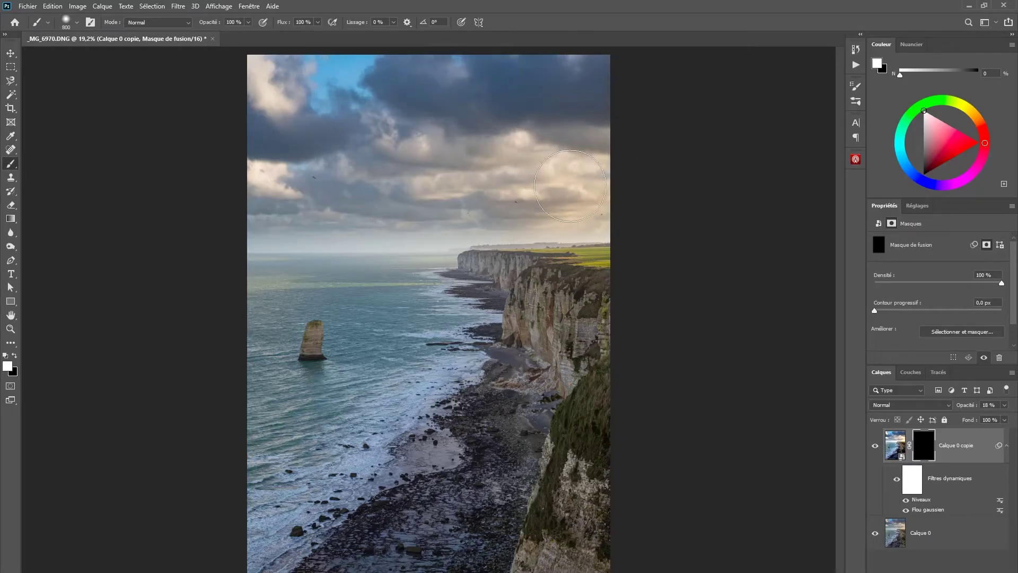
{"action": "mouse_move", "coordinate": [356, 204]}
{"action": "left_mouse_down"}
{"action": "mouse_move", "coordinate": [585, 178]}
{"action": "mouse_move", "coordinate": [537, 147]}
{"action": "mouse_move", "coordinate": [198, 189]}
{"action": "mouse_move", "coordinate": [289, 256]}
{"action": "left_mouse_up"}
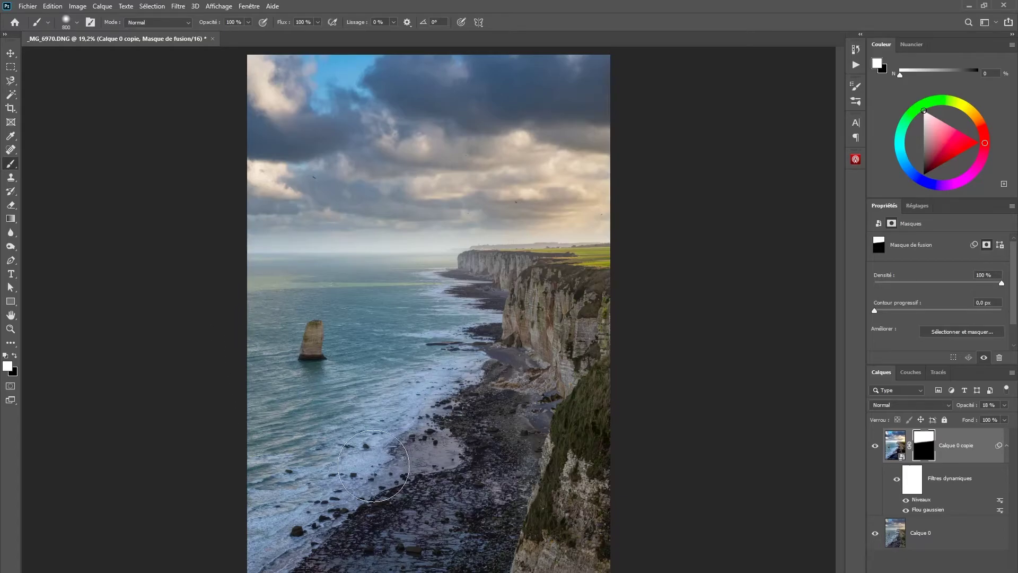
{"action": "left_click_drag", "start_coordinate": [283, 364], "coordinate": [315, 336]}
Inspect the layer mask on its own and paint the missed grey patch in the sea area white
{"action": "left_click", "coordinate": [924, 453], "text": "alt"}
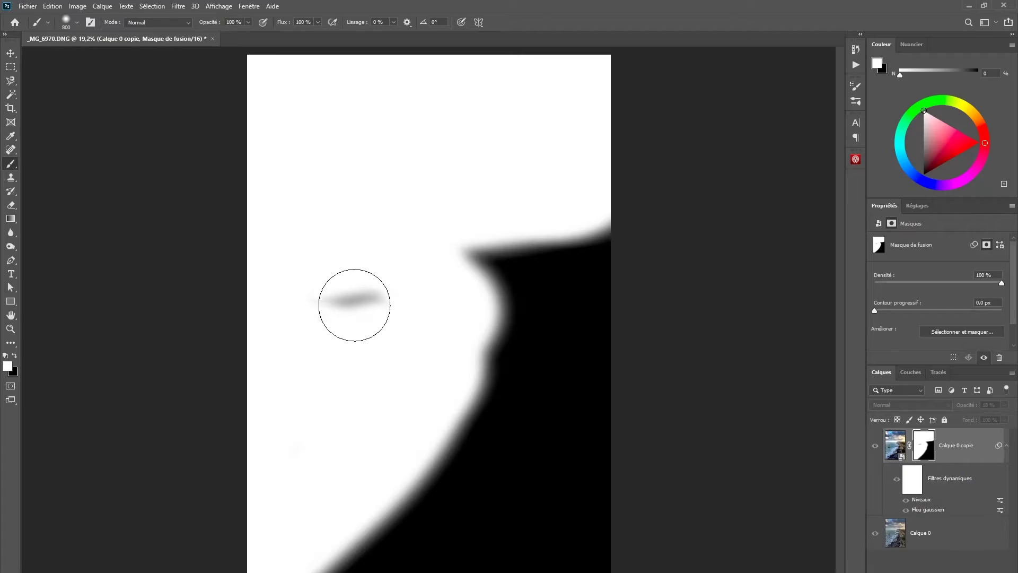
{"action": "left_click", "coordinate": [343, 307]}
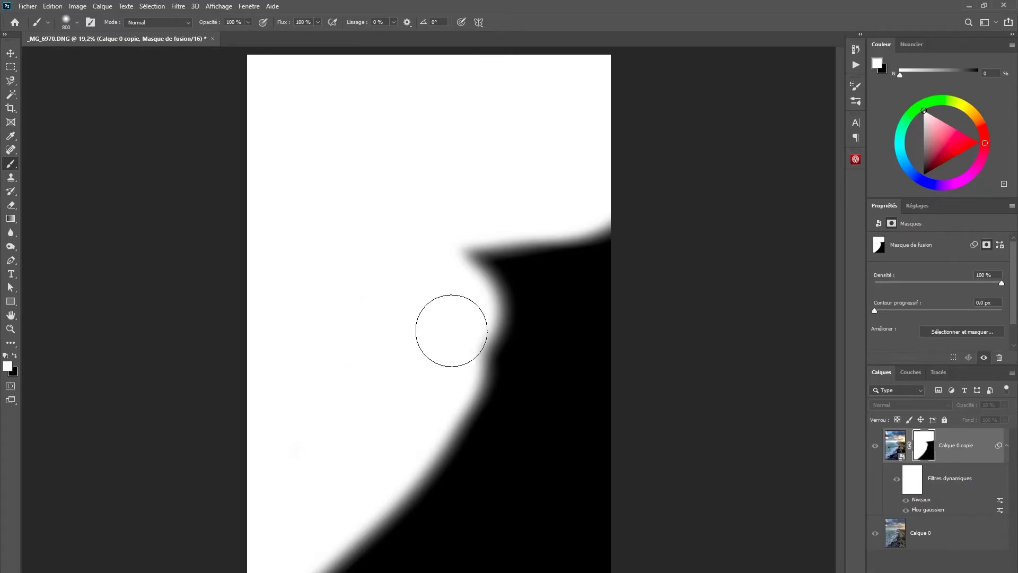
{"action": "left_click", "coordinate": [924, 455], "text": "alt"}
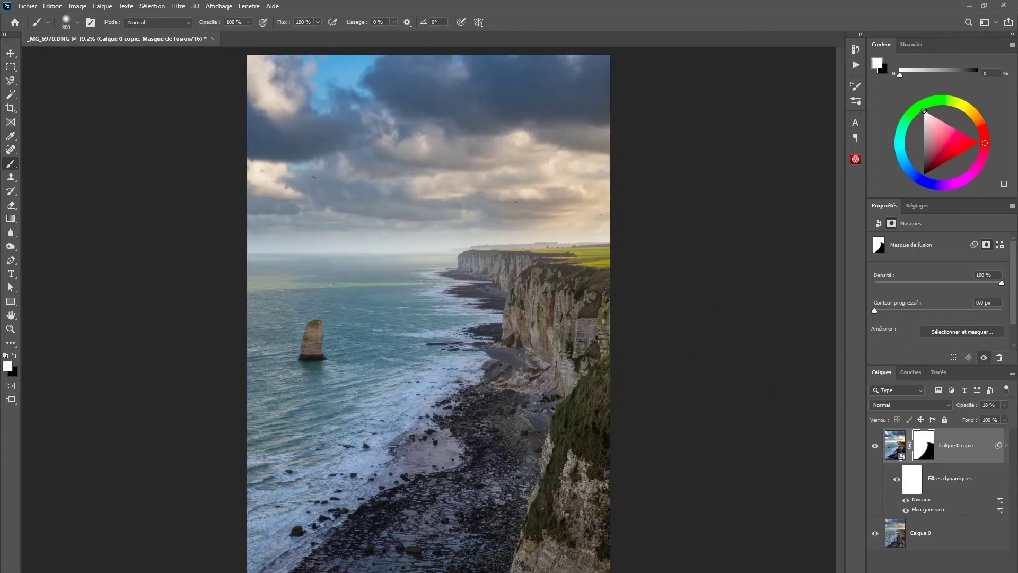
Edit the copy's Gaussian Blur smart filter, setting the radius to 16.2 pixels
{"action": "double_click", "coordinate": [929, 510]}
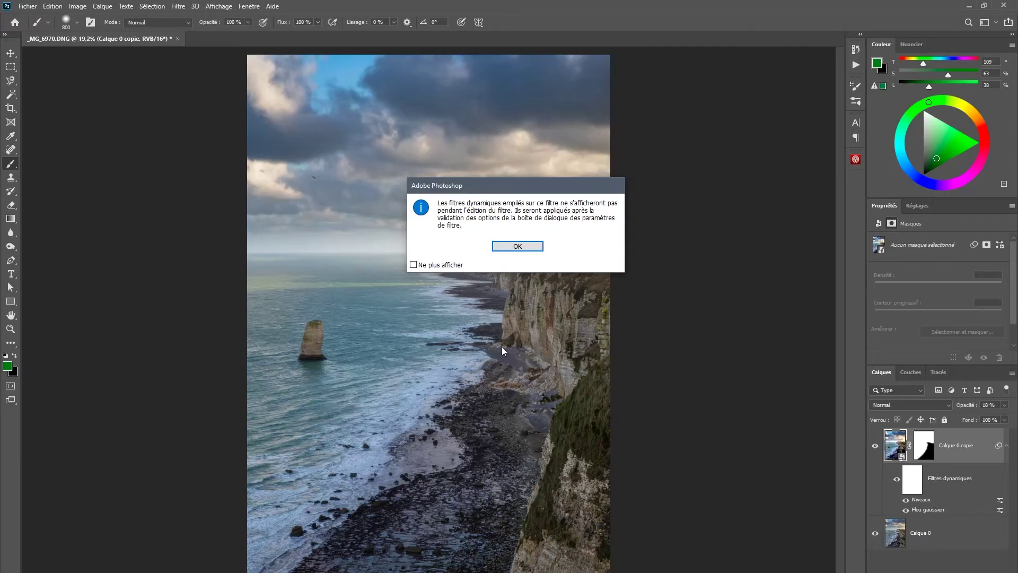
{"action": "left_click", "coordinate": [512, 246]}
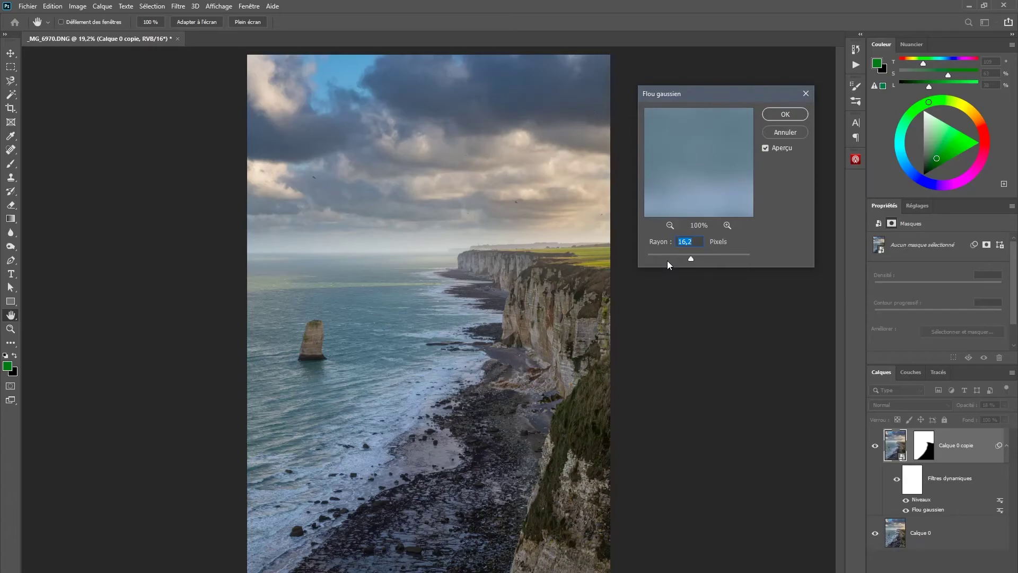
{"action": "key", "text": "Return"}
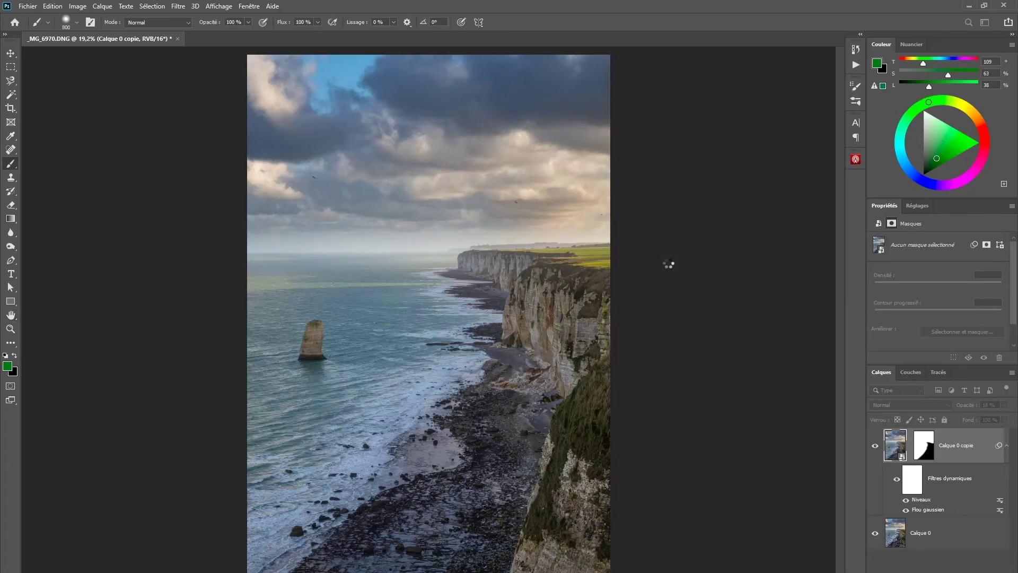
Strengthen the contrast of the Levels smart filter by lowering the input white point and raising the input black point
{"action": "double_click", "coordinate": [919, 496]}
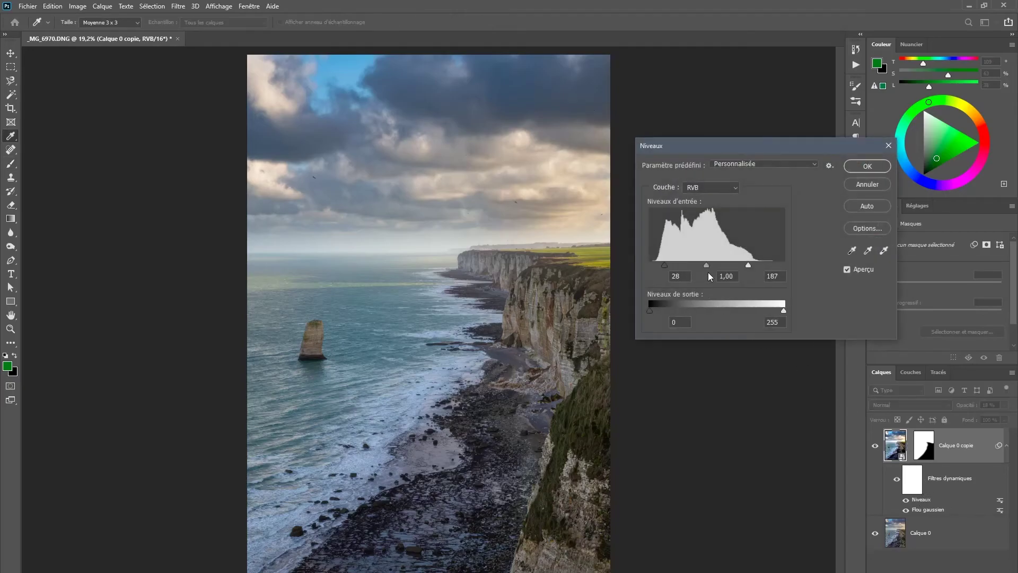
{"action": "mouse_move", "coordinate": [746, 264]}
{"action": "left_mouse_down"}
{"action": "mouse_move", "coordinate": [726, 263]}
{"action": "mouse_move", "coordinate": [737, 265]}
{"action": "left_mouse_up"}
{"action": "left_click", "coordinate": [737, 265]}
{"action": "left_click_drag", "start_coordinate": [665, 264], "coordinate": [671, 263]}
{"action": "left_click", "coordinate": [868, 166]}
{"action": "key", "text": "b"}
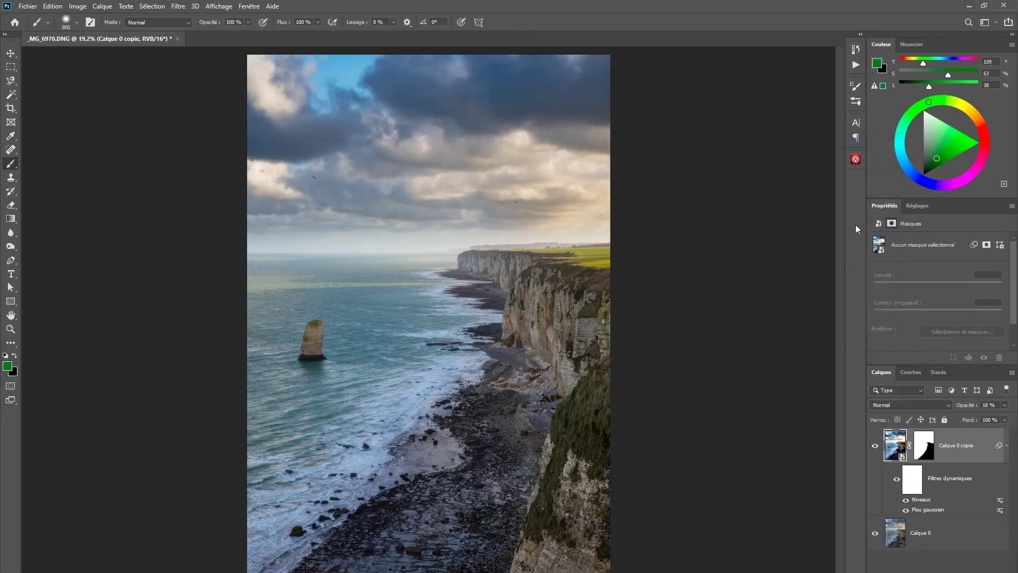